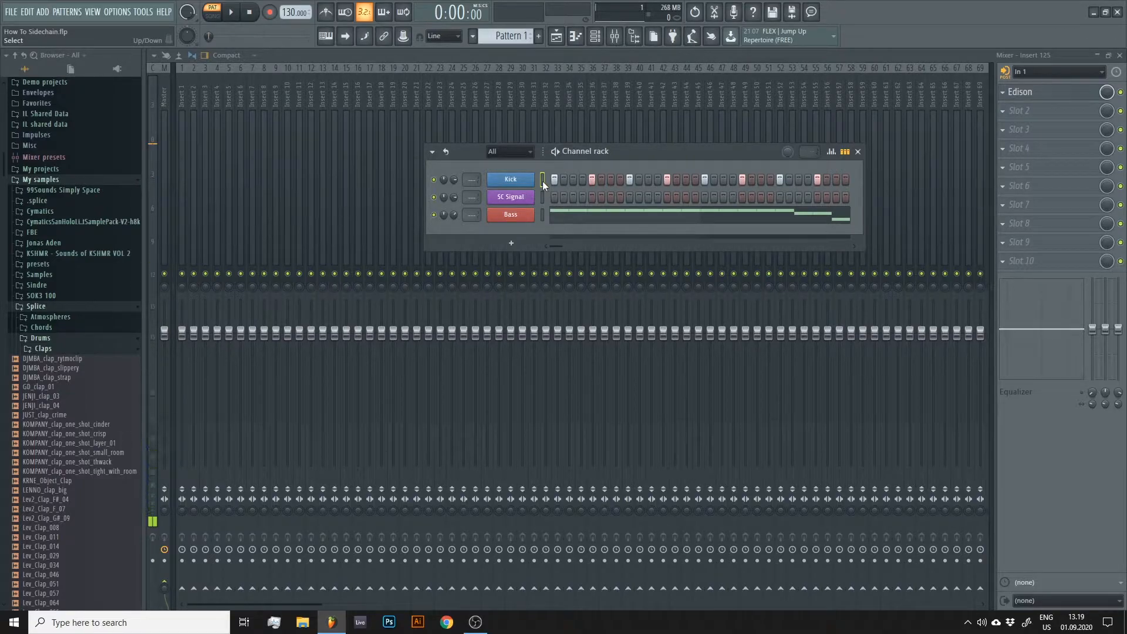
Play back the kick and bass pattern, and open the SC Signal channel's synth for inspection.
key("space")
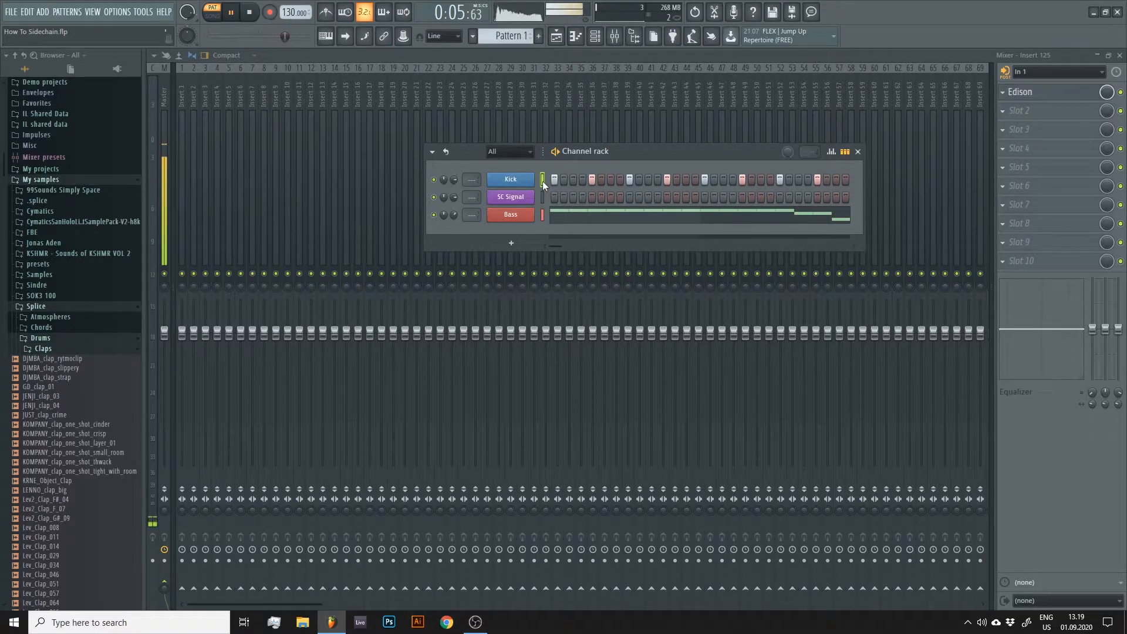
key("space")
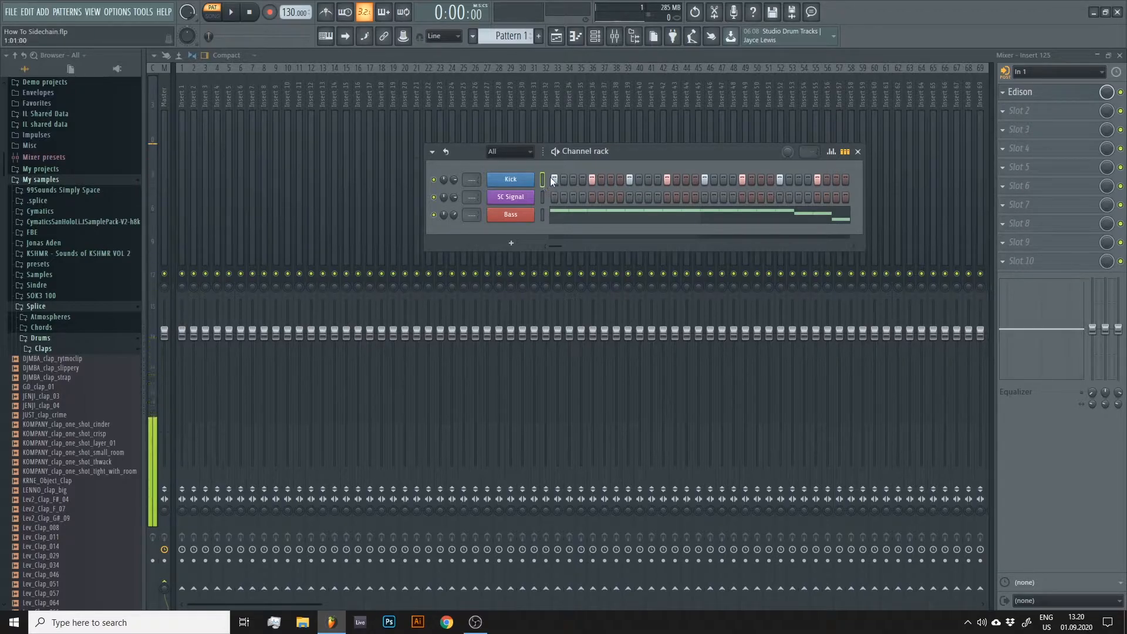
left_click(527, 195)
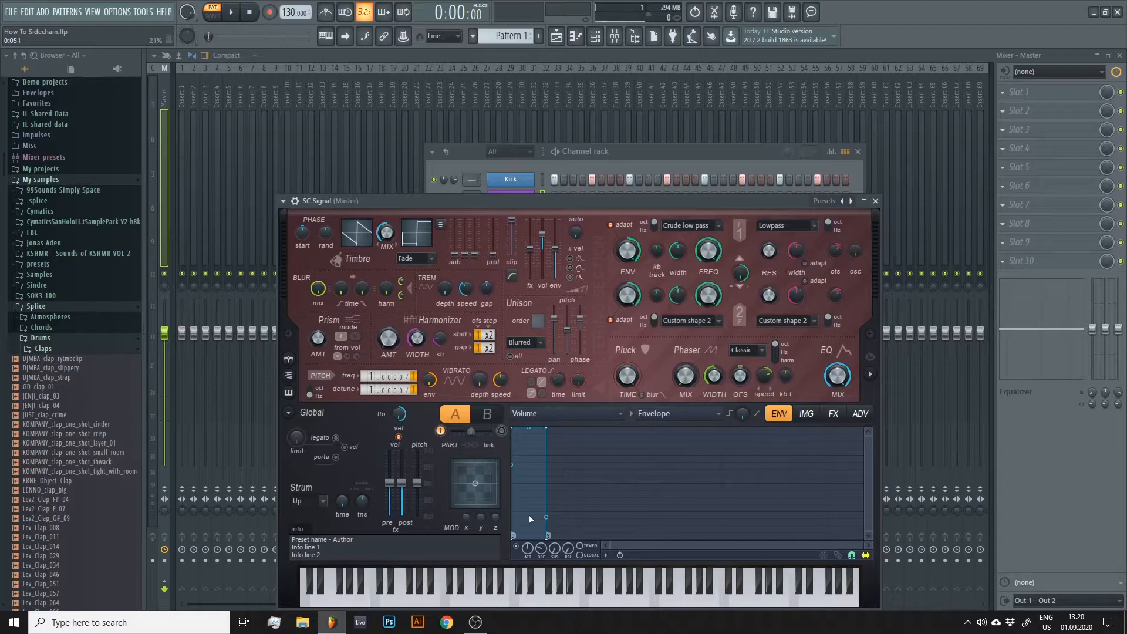
Route the Kick, SC Signal and Bass channels to consecutive mixer tracks starting at Insert 30.
left_click(678, 152)
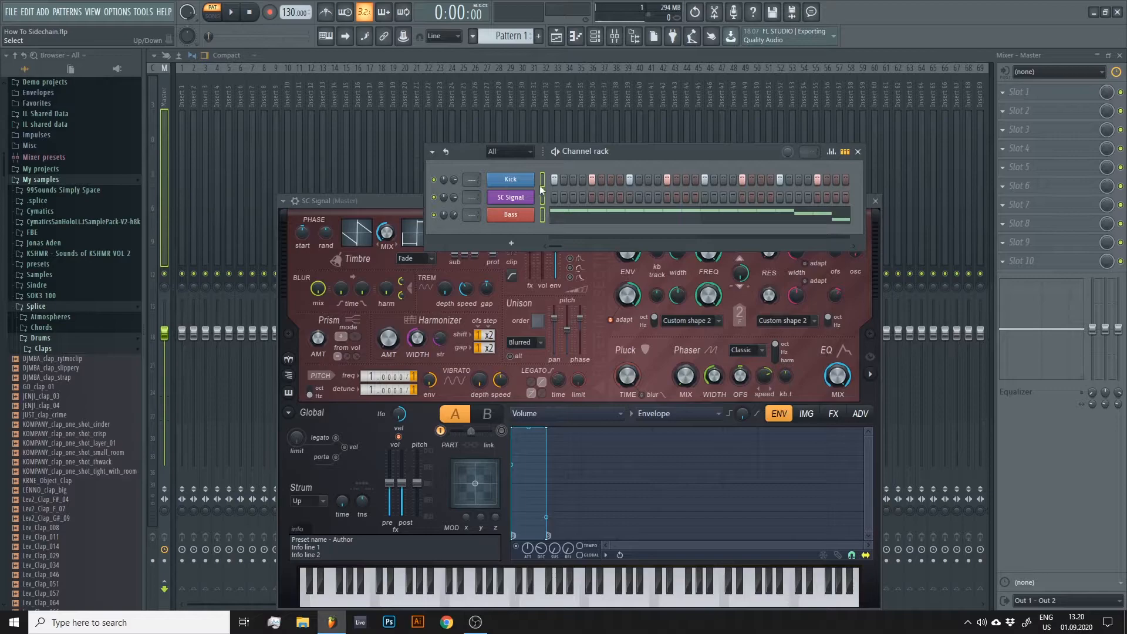
left_click(522, 85)
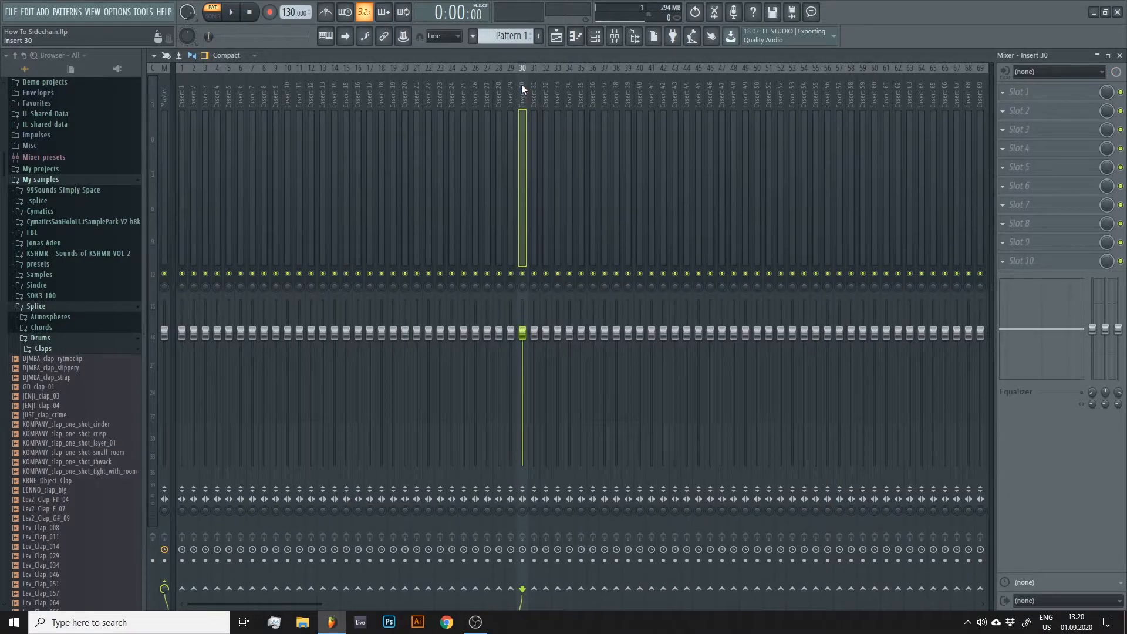
key("ctrl+shift+l")
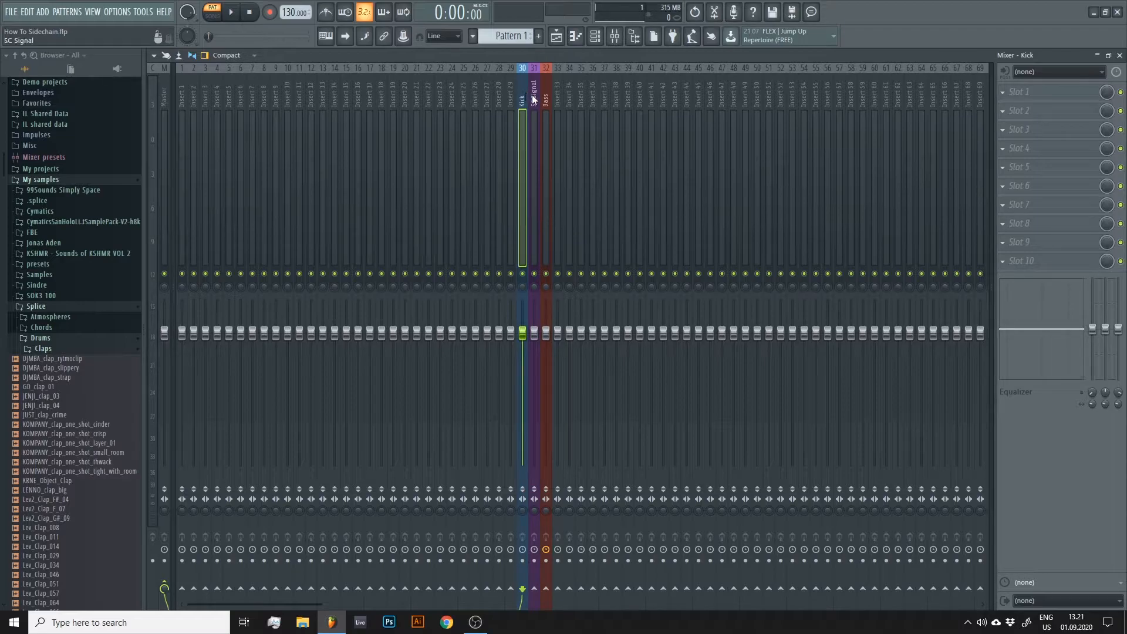
Sidechain the SC Signal mixer track to the Bass track and disable its send to the Master.
left_click(534, 95)
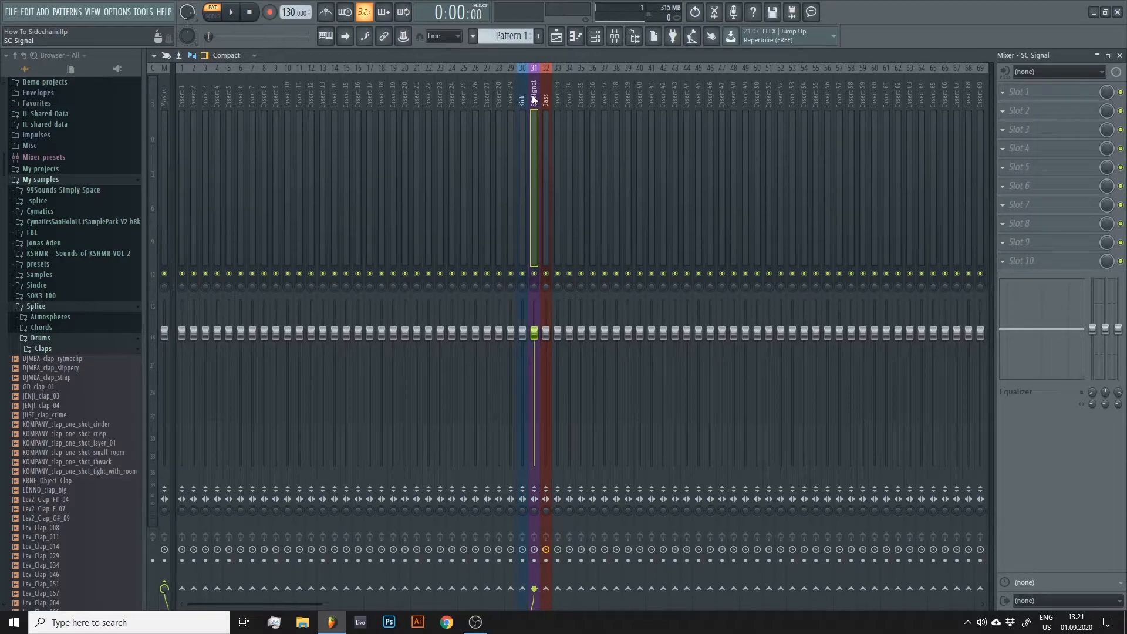
right_click(547, 590)
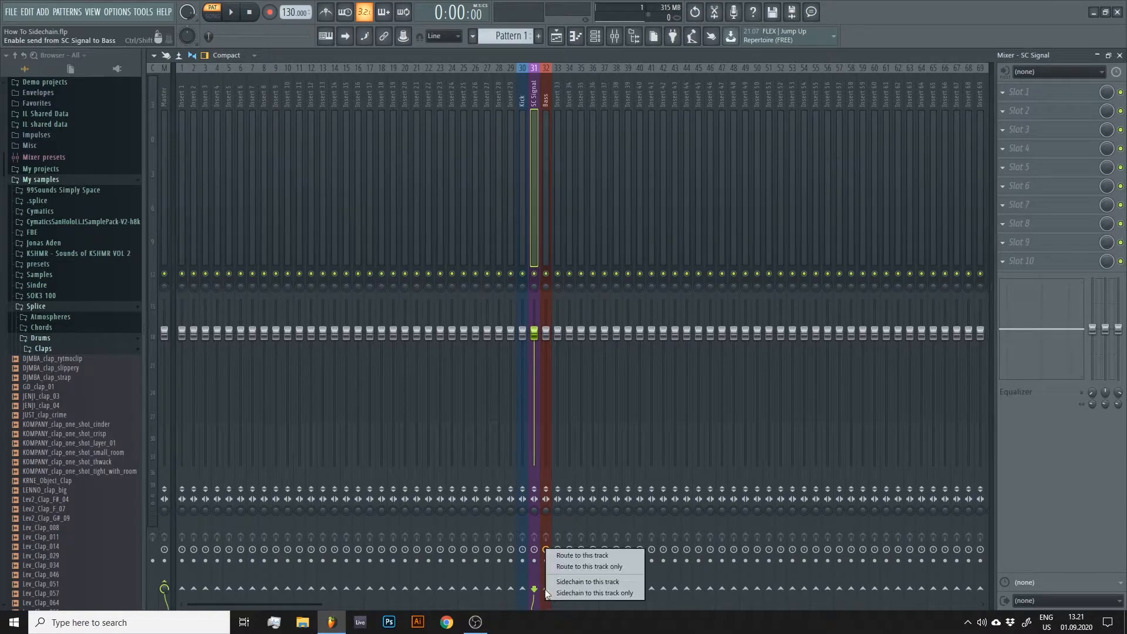
left_click(587, 581)
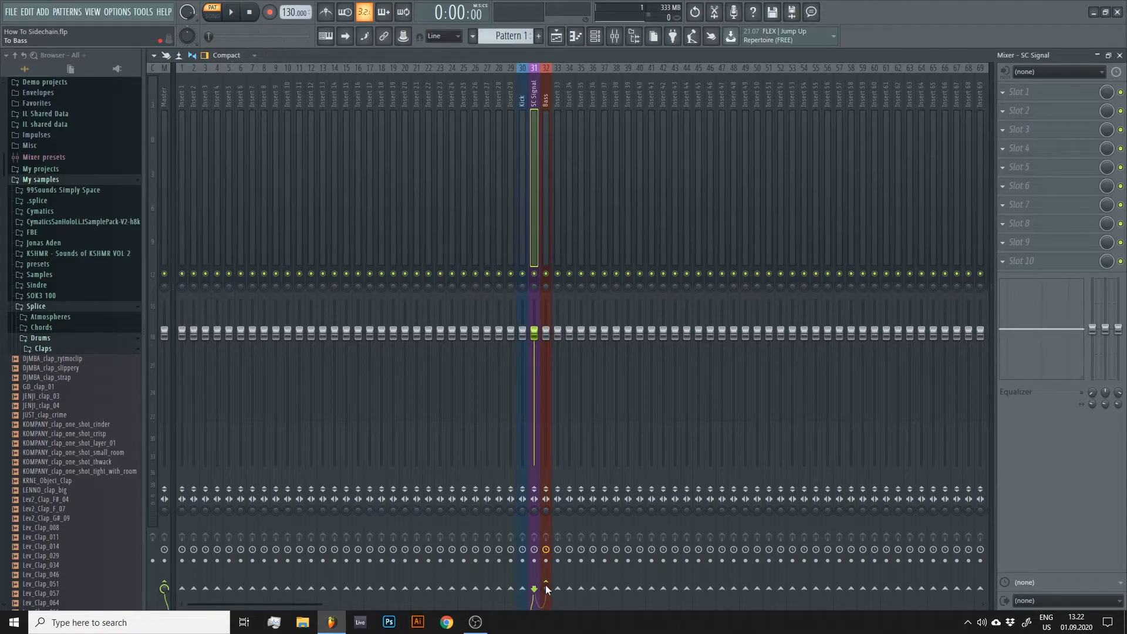
left_click(165, 586)
Copy the Kick channel's step pattern to the SC Signal channel.
key("F6")
left_click(541, 179)
left_click(543, 197)
key("ctrl+v")
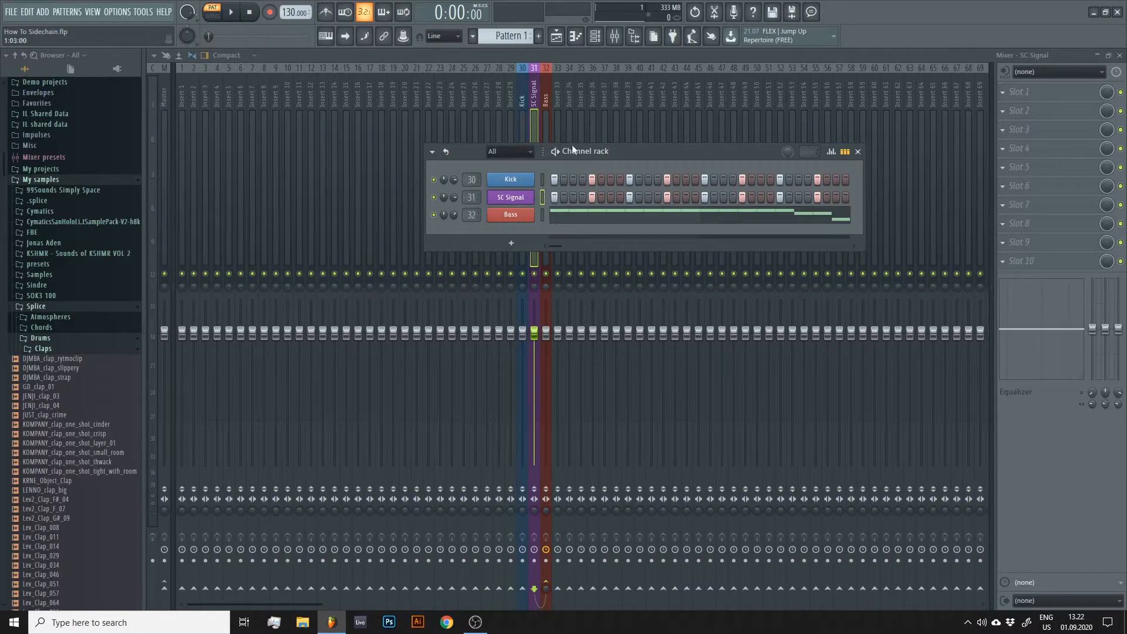
Load Fruity Limiter into the first effect slot of the Bass mixer track.
left_click(554, 93)
left_click(548, 88)
left_click(1060, 90)
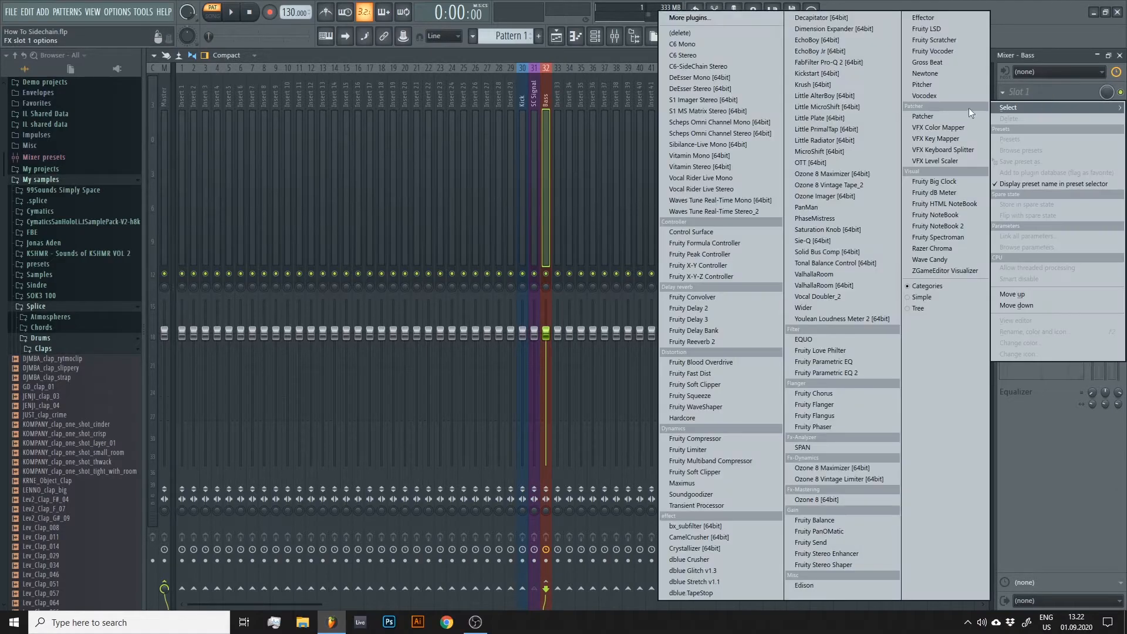
left_click(705, 450)
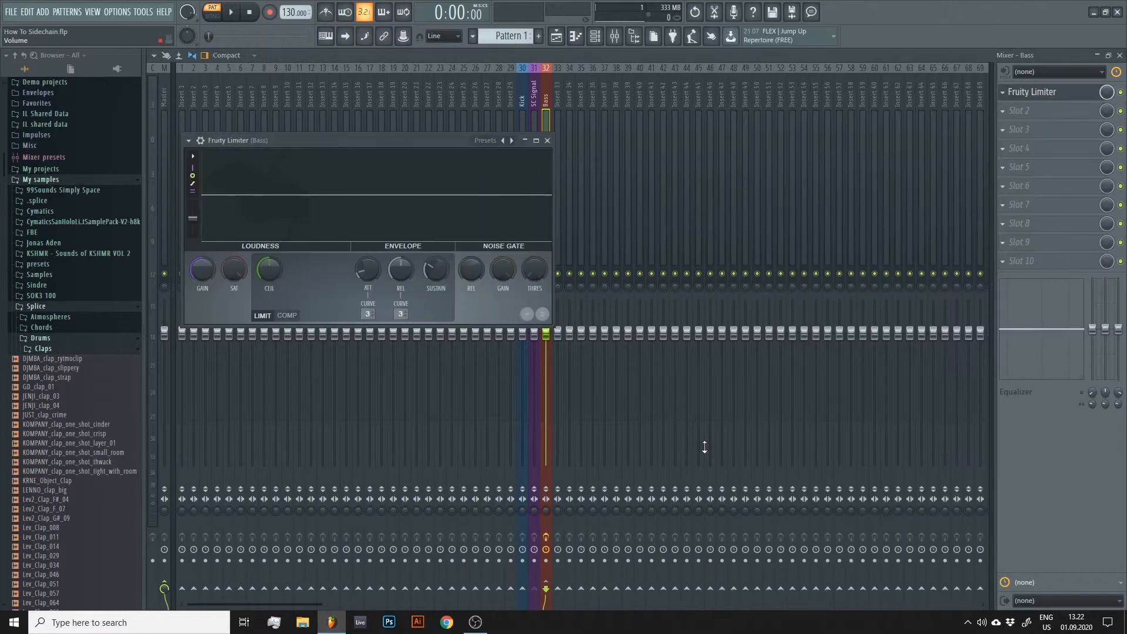
Raise the Fruity Limiter's ceiling to 12.0 dB and choose SC Signal as its compressor's sidechain source.
mouse_move(273, 277)
left_mouse_down()
mouse_move(273, 258)
mouse_move(273, 278)
left_mouse_up()
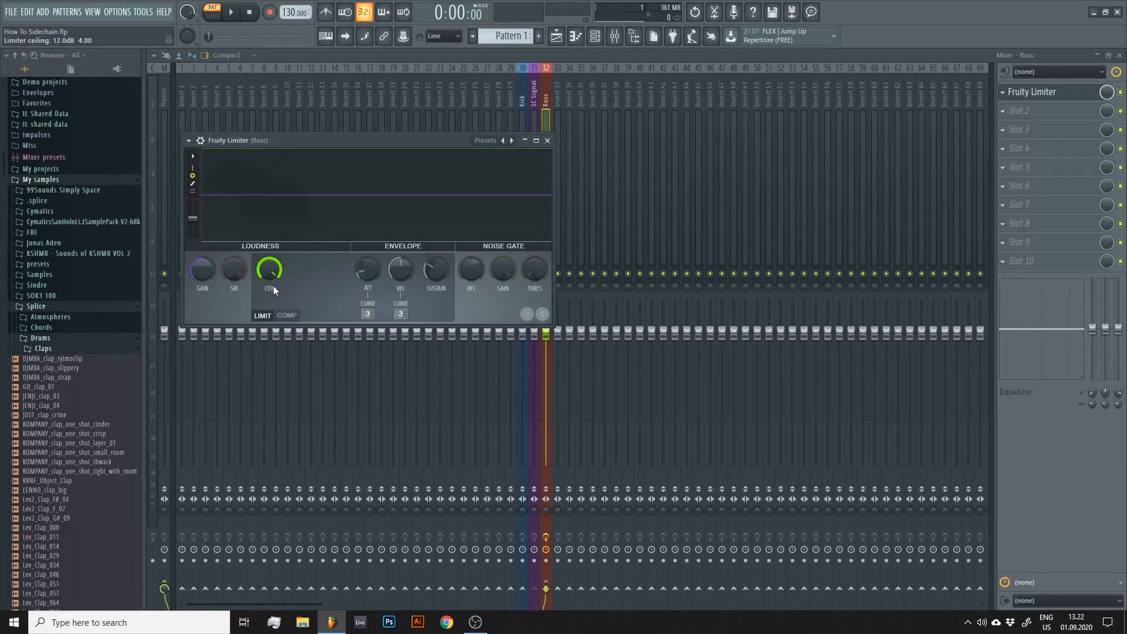
left_click(288, 316)
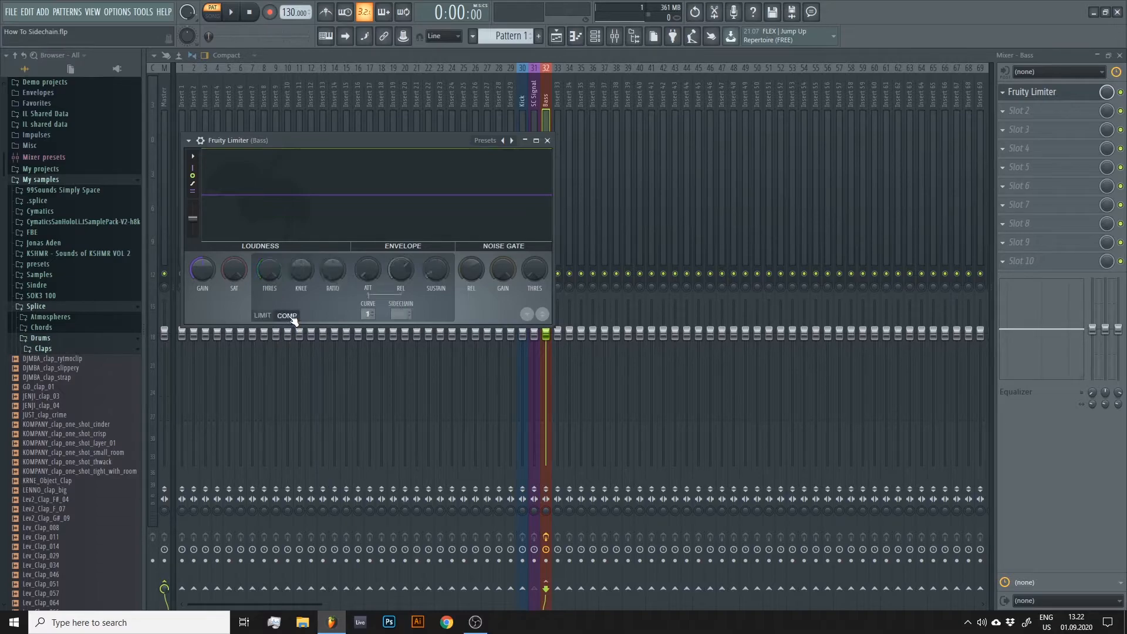
left_click(397, 310)
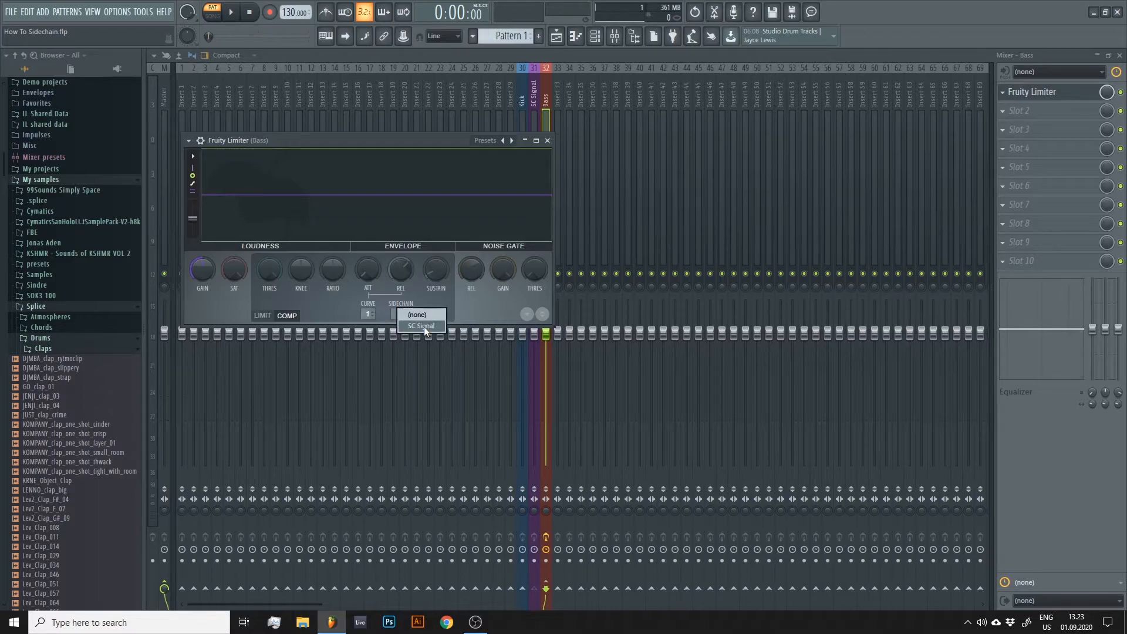
left_click(424, 327)
Lower the compressor's threshold and raise its ratio during playback so that each kick ducks the bass.
key("space")
left_click_drag(269, 269, 269, 350)
left_click_drag(345, 267, 345, 226)
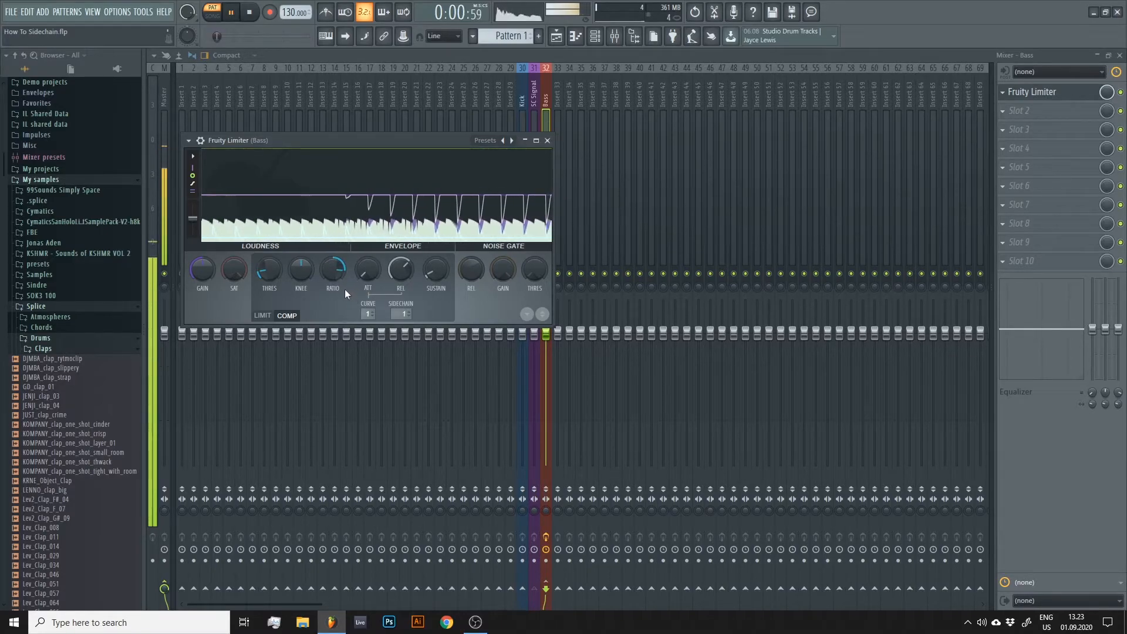
left_click_drag(271, 279, 271, 301)
key("space")
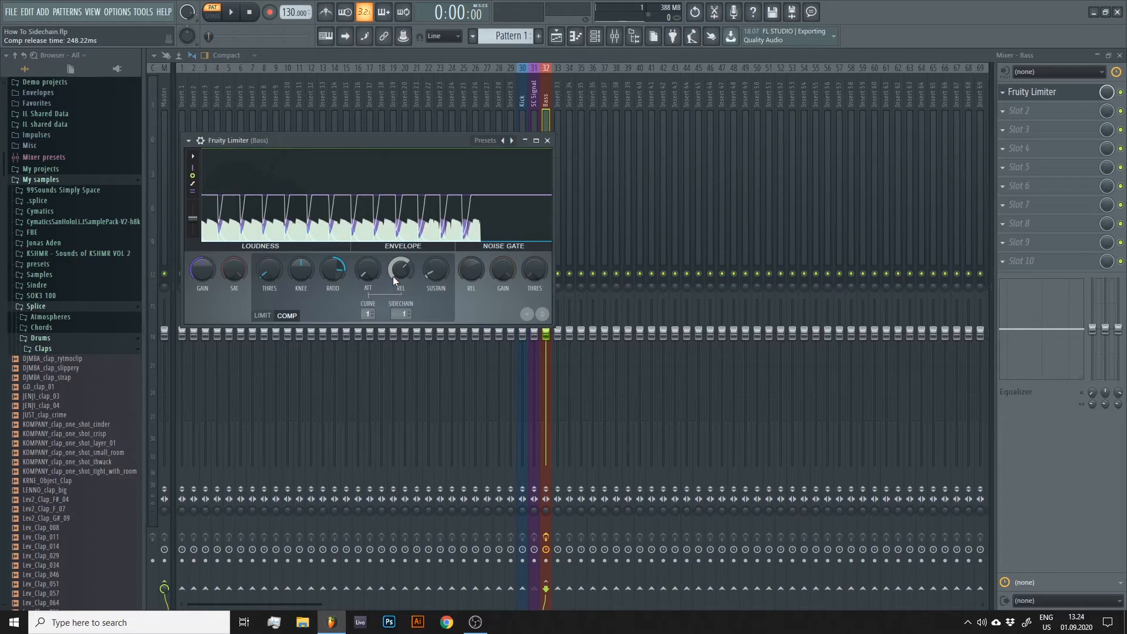
Set the compressor's release time to about 350 ms while listening to the pattern.
key("space")
mouse_move(400, 273)
left_mouse_down()
mouse_move(400, 258)
mouse_move(400, 295)
mouse_move(400, 277)
left_mouse_up()
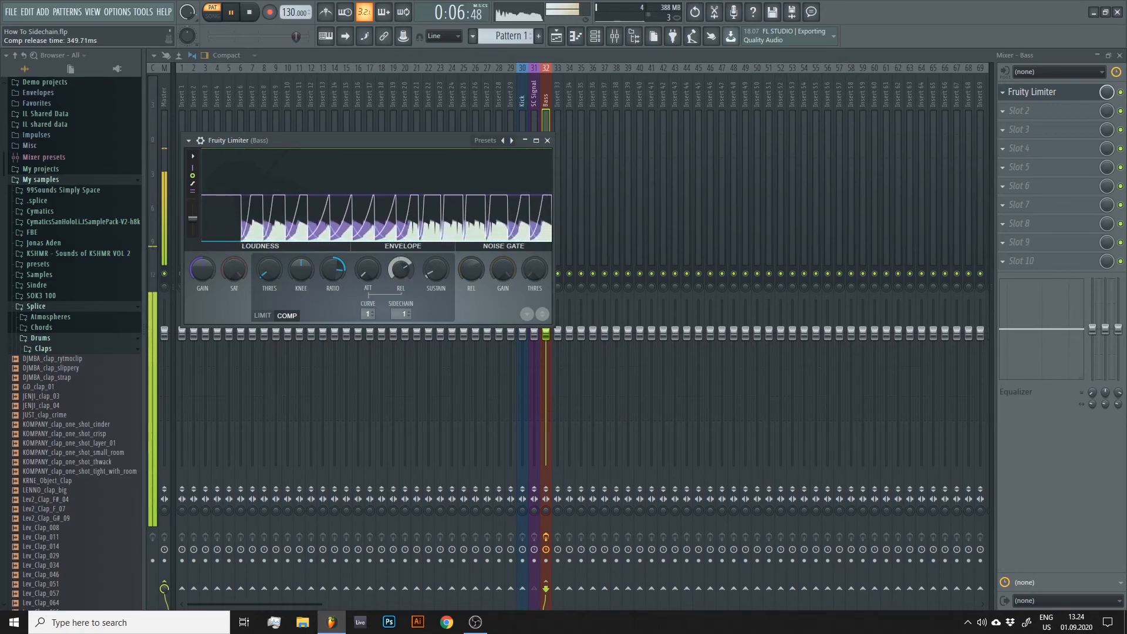
key("space")
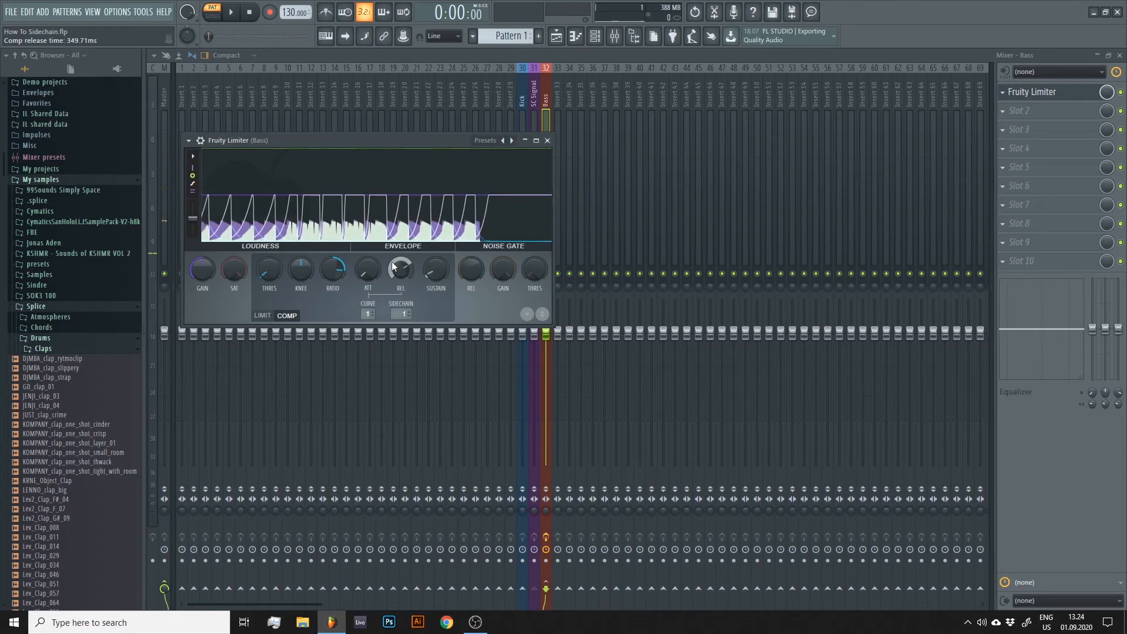